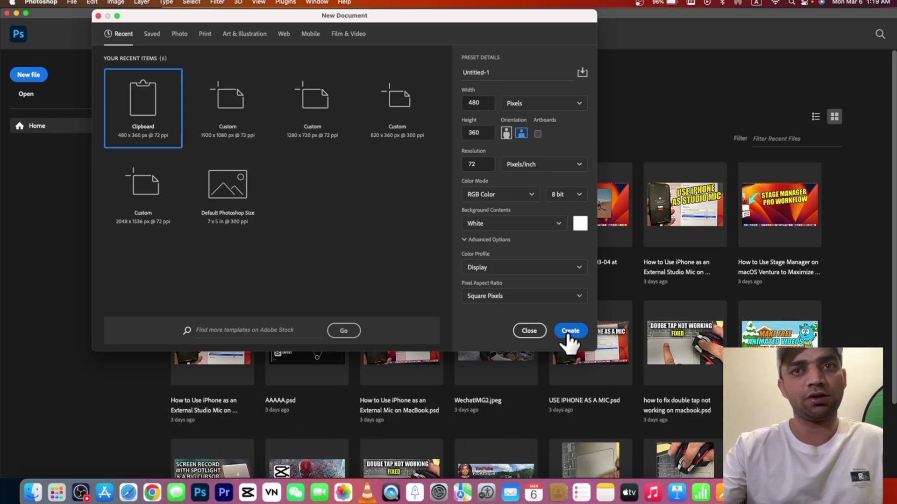
Create the 480 × 360 px canvas, add red Impact 'how are you' text and three black rectangles.
{"action": "left_click", "coordinate": [567, 332]}
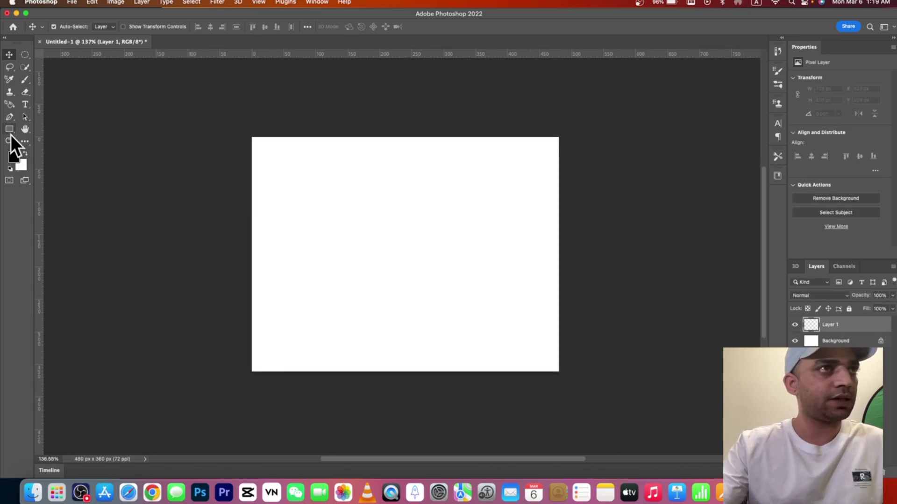
{"action": "left_click", "coordinate": [9, 129]}
{"action": "left_click_drag", "start_coordinate": [306, 172], "coordinate": [480, 260]}
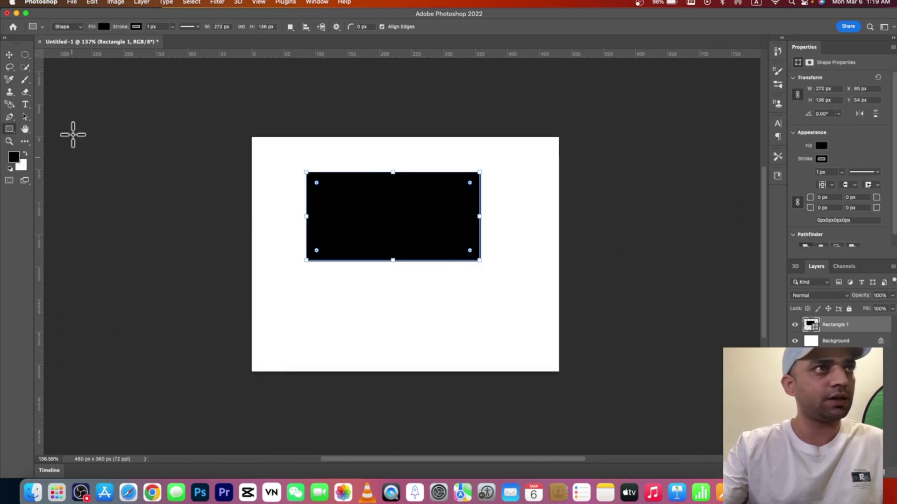
{"action": "left_click", "coordinate": [25, 104]}
{"action": "left_click", "coordinate": [365, 307]}
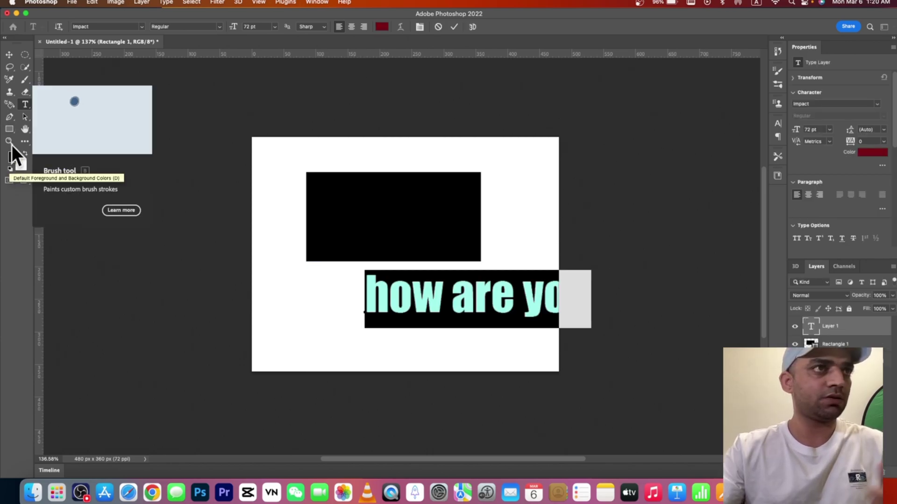
{"action": "left_click", "coordinate": [9, 129]}
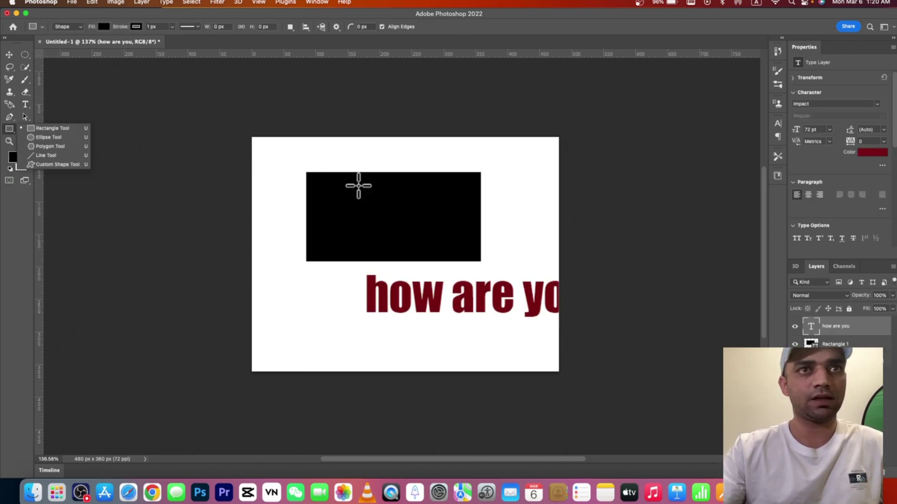
{"action": "left_click_drag", "start_coordinate": [289, 282], "coordinate": [343, 345]}
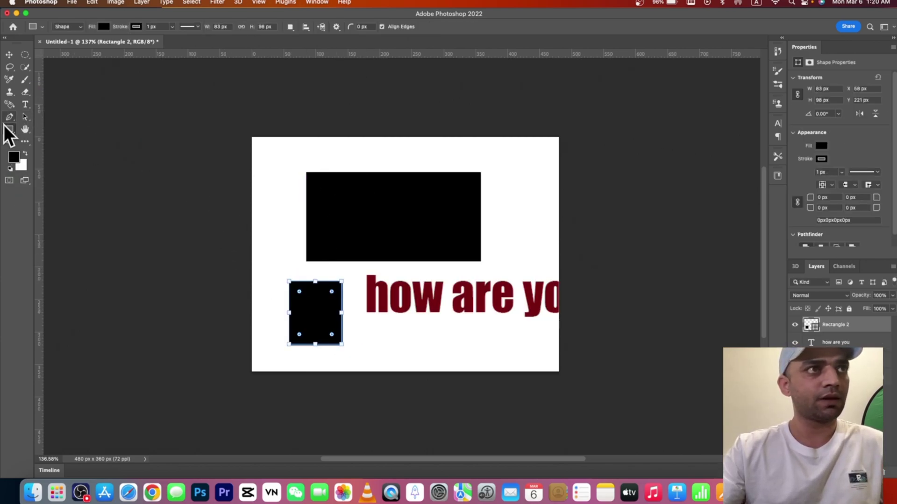
{"action": "left_click_drag", "start_coordinate": [517, 160], "coordinate": [560, 231]}
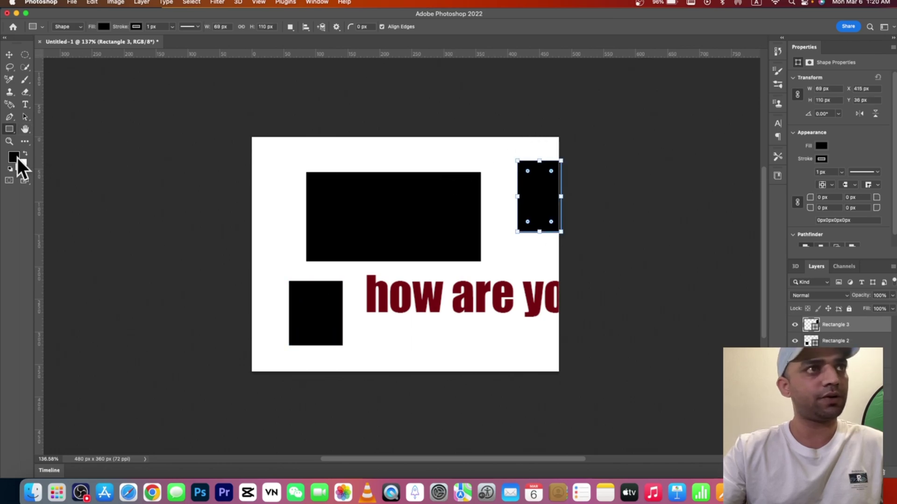
Draw a black pentagon at the top left with the Polygon tool.
{"action": "right_click", "coordinate": [9, 130]}
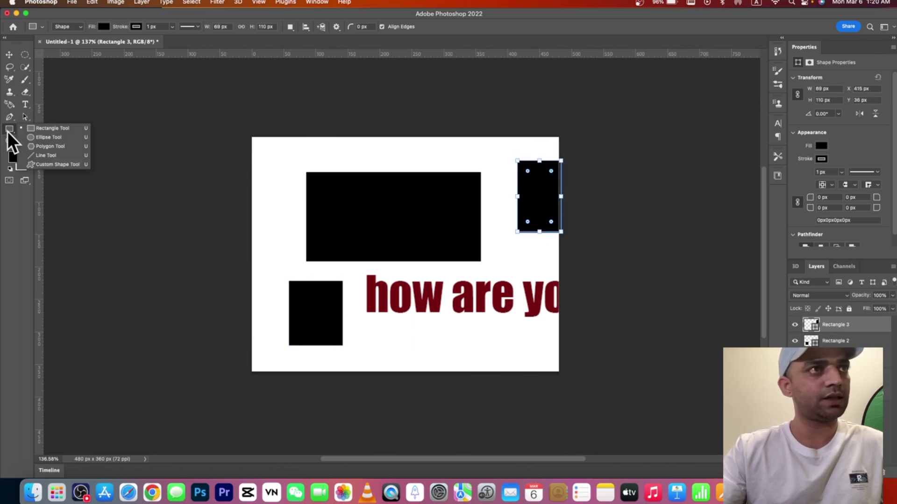
{"action": "left_click", "coordinate": [63, 162]}
{"action": "left_click_drag", "start_coordinate": [271, 161], "coordinate": [375, 206]}
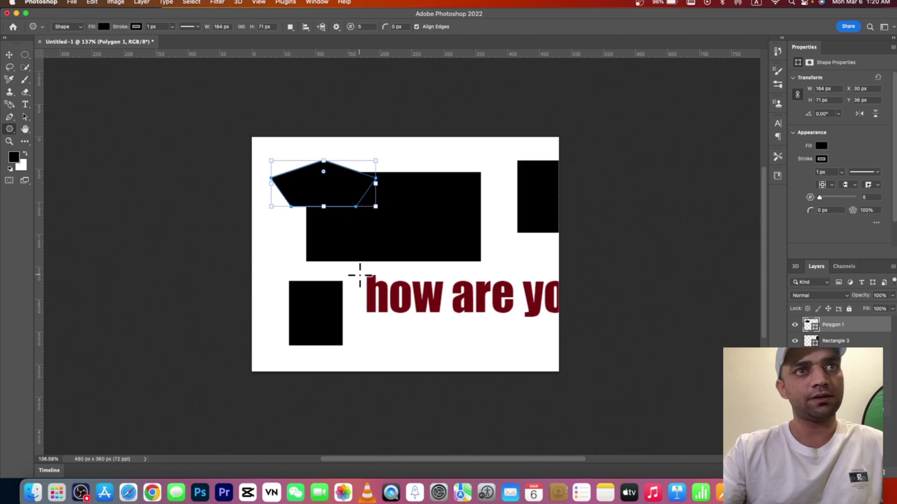
{"action": "left_click", "coordinate": [9, 54]}
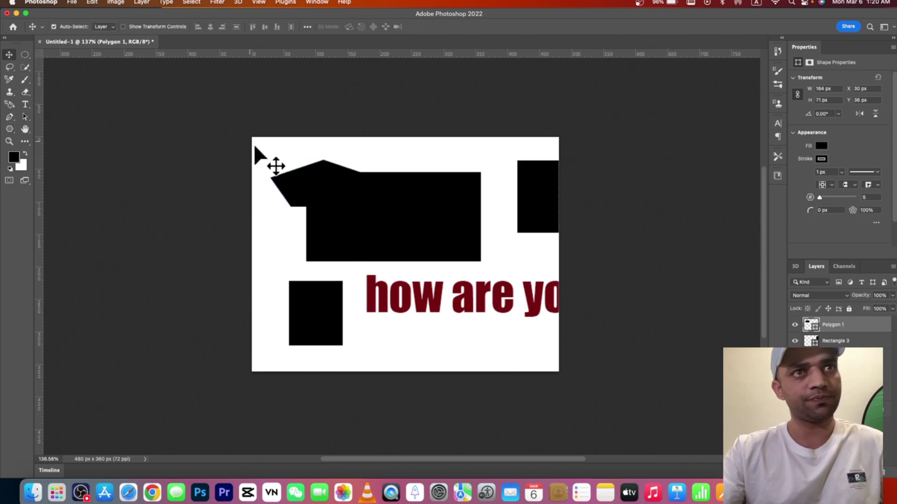
Delete the pentagon and the large black rectangle, then undo and redo the deletion.
{"action": "key", "text": "BackSpace"}
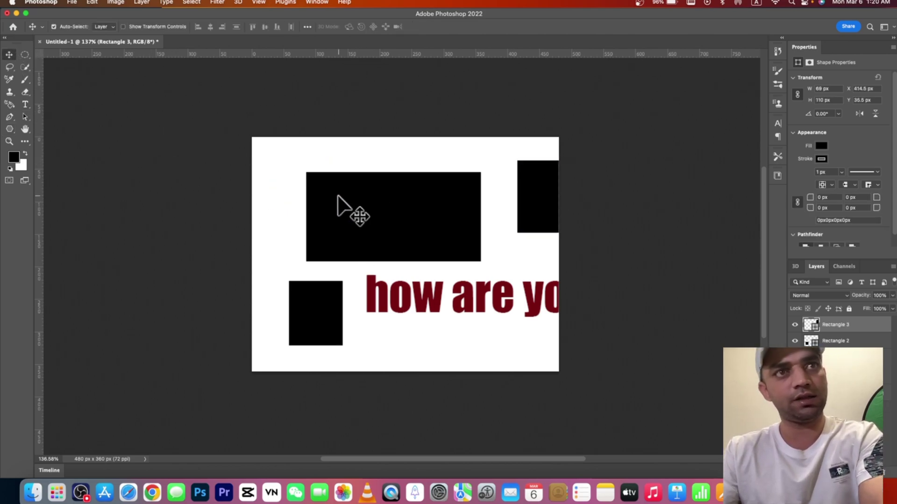
{"action": "key", "text": "BackSpace"}
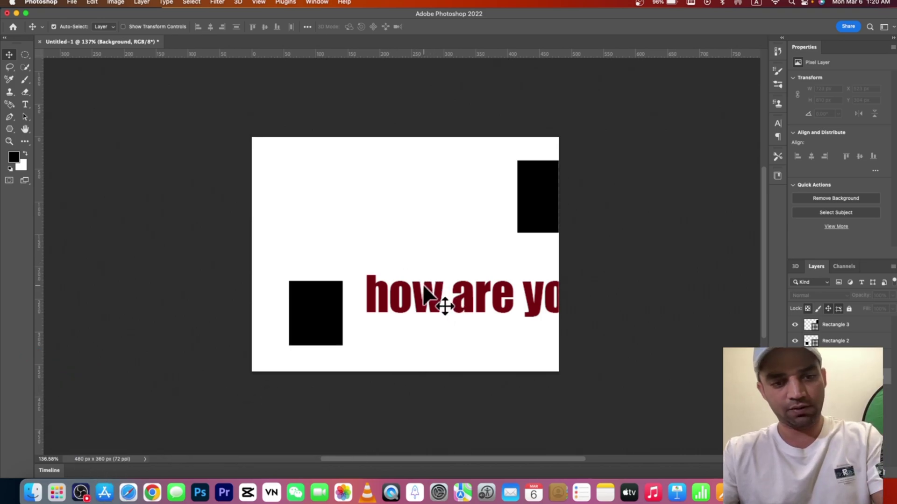
{"action": "key", "text": "super"}
{"action": "key", "text": "cmd+z"}
{"action": "key", "text": "cmd+shift+z"}
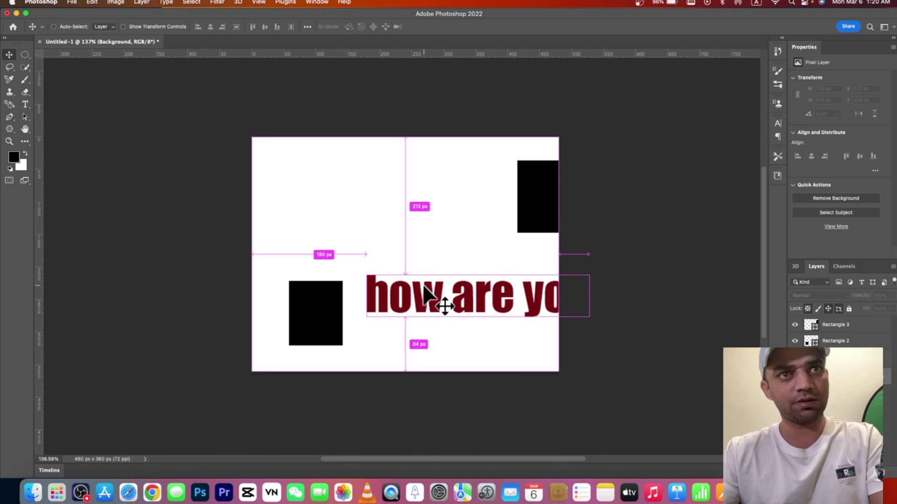
{"action": "key", "text": "cmd+z"}
{"action": "key", "text": "cmd+shift+z"}
Restore the large rectangle, then use Cmd+Option+Z to remove the pentagon and top-right rectangle.
{"action": "key", "text": "super+z"}
{"action": "key", "text": "super+shift+z"}
{"action": "key", "text": "super+z"}
{"action": "key", "text": "super+shift+z"}
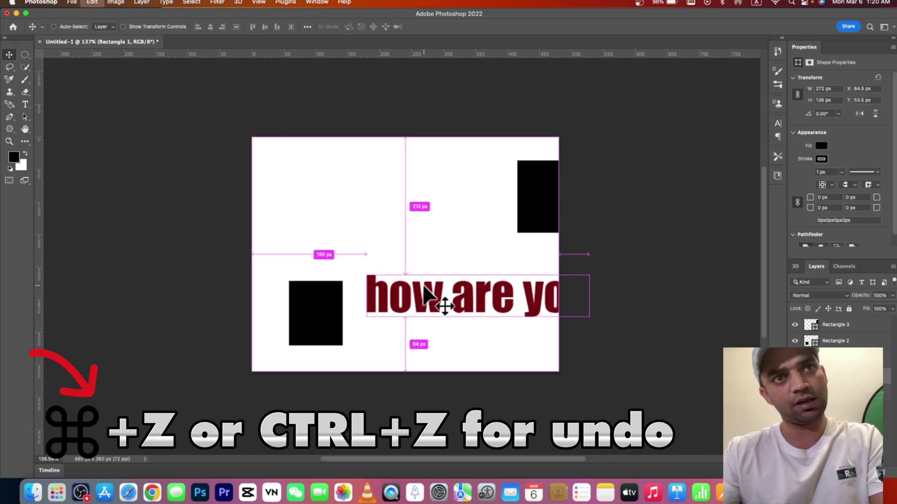
{"action": "key", "text": "super+z"}
{"action": "key", "text": "super+shift+z"}
{"action": "key", "text": "super+z"}
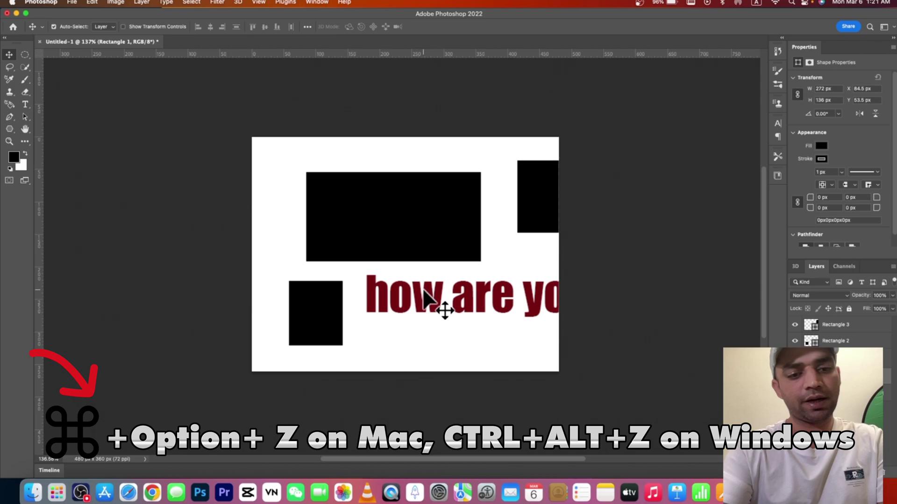
{"action": "key", "text": "super+alt+z"}
{"action": "key", "text": "super+alt+z"}
{"action": "key", "text": "super+alt+z"}
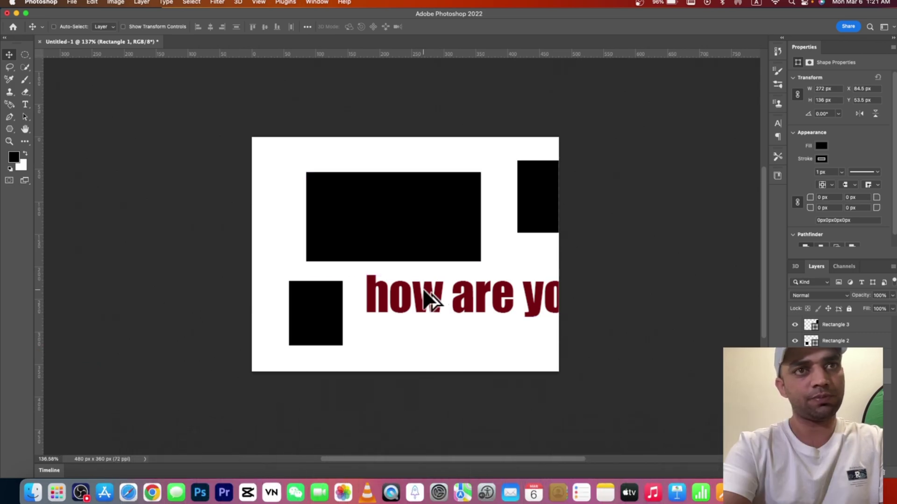
{"action": "key", "text": "super+alt+z"}
{"action": "key", "text": "super+alt+z"}
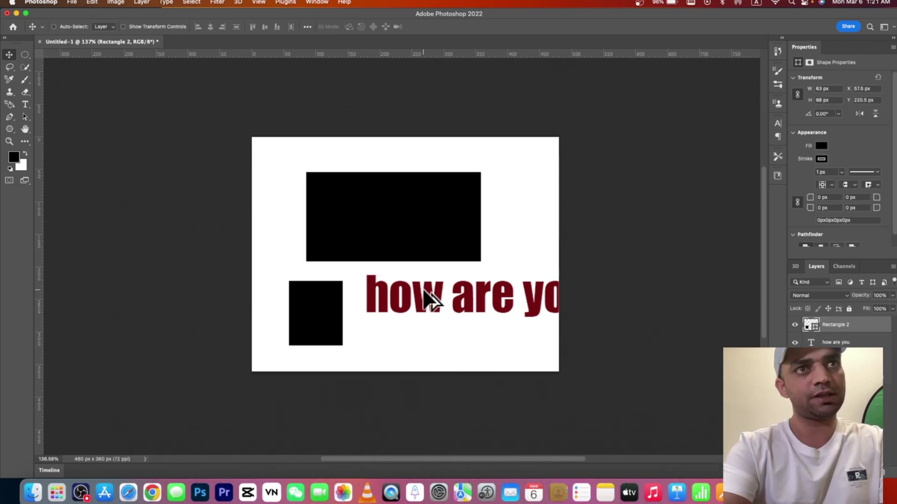
{"action": "key", "text": "super+alt+z"}
{"action": "left_click", "coordinate": [53, 27]}
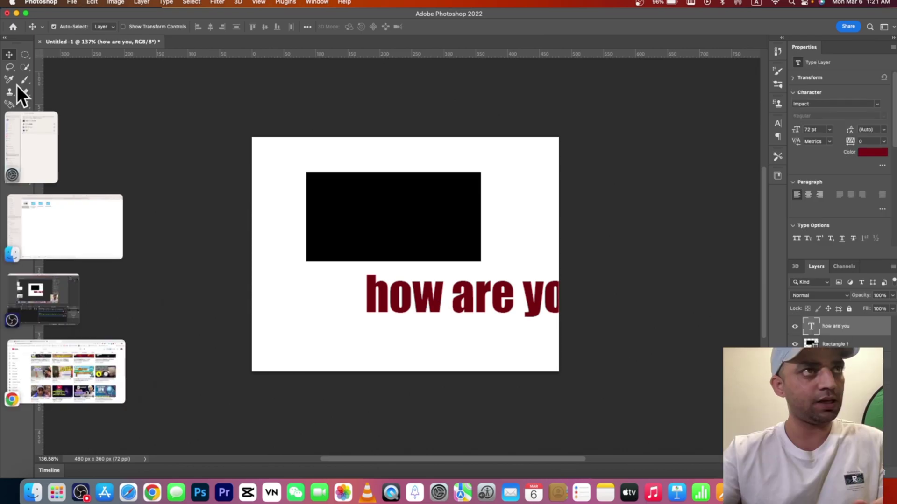
{"action": "left_click", "coordinate": [9, 129]}
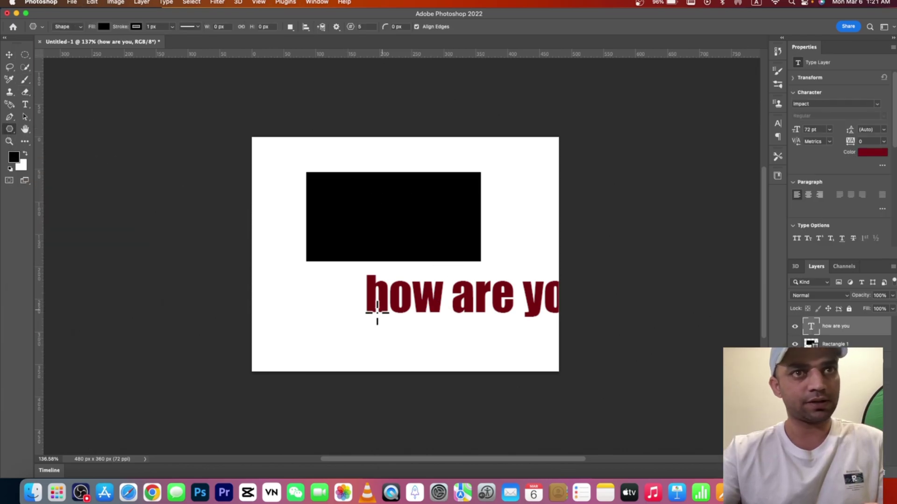
{"action": "left_click_drag", "start_coordinate": [259, 293], "coordinate": [347, 371]}
{"action": "left_click_drag", "start_coordinate": [265, 190], "coordinate": [317, 282]}
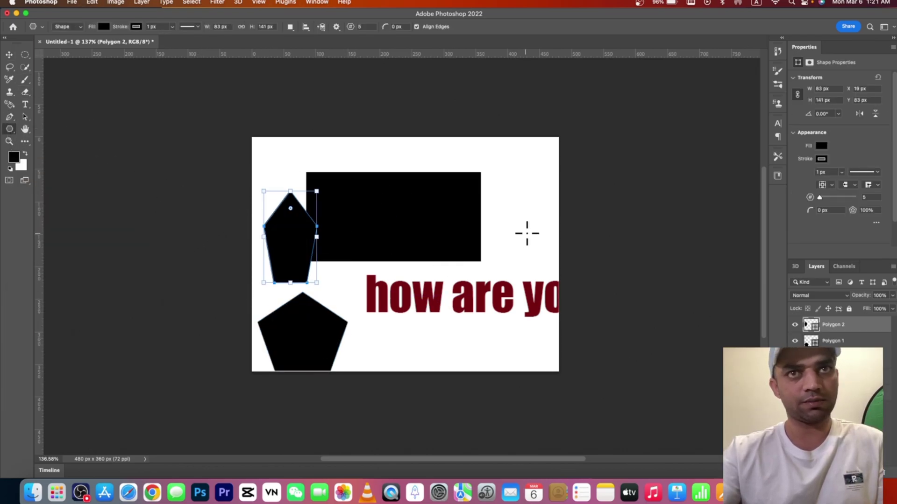
{"action": "left_click_drag", "start_coordinate": [490, 150], "coordinate": [542, 236]}
{"action": "left_click", "coordinate": [9, 55]}
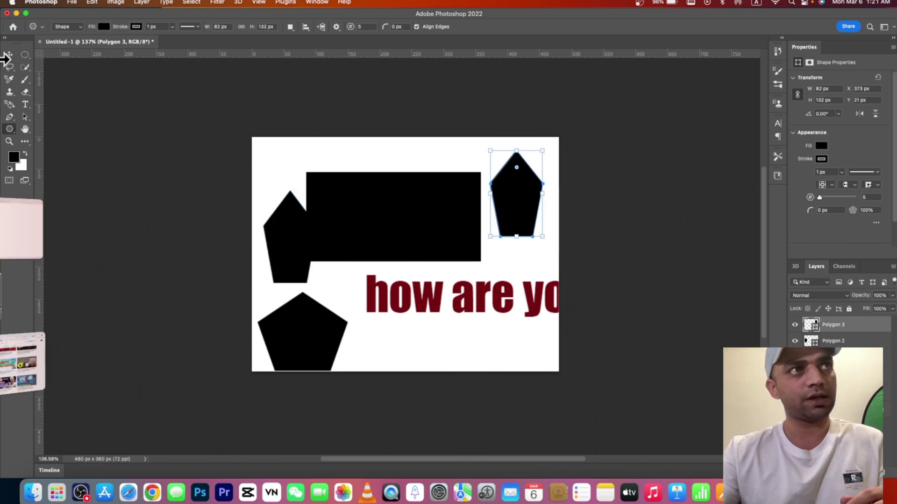
{"action": "mouse_move", "coordinate": [384, 202]}
{"action": "left_mouse_down"}
{"action": "mouse_move", "coordinate": [392, 194]}
{"action": "mouse_move", "coordinate": [386, 186]}
{"action": "left_mouse_up"}
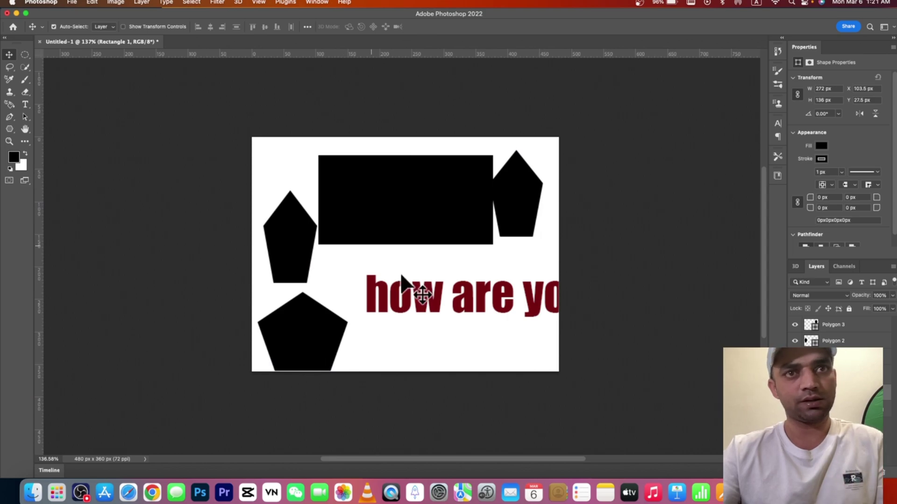
{"action": "left_click", "coordinate": [427, 325]}
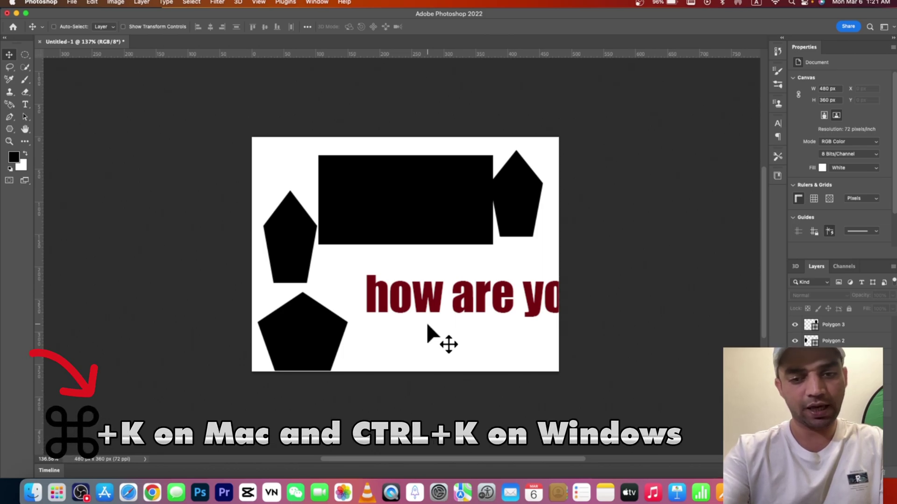
In Performance preferences, change History States from 50 to 200 and confirm with OK.
{"action": "key", "text": "super+k"}
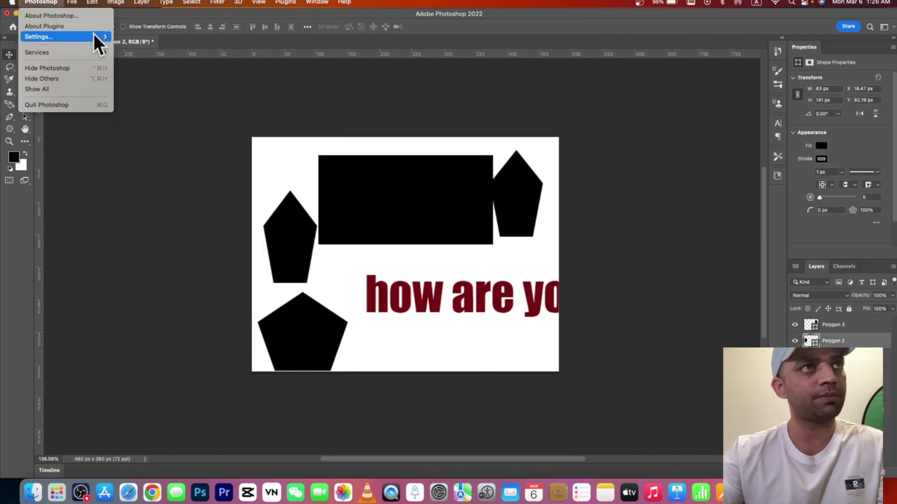
{"action": "mouse_move", "coordinate": [95, 34]}
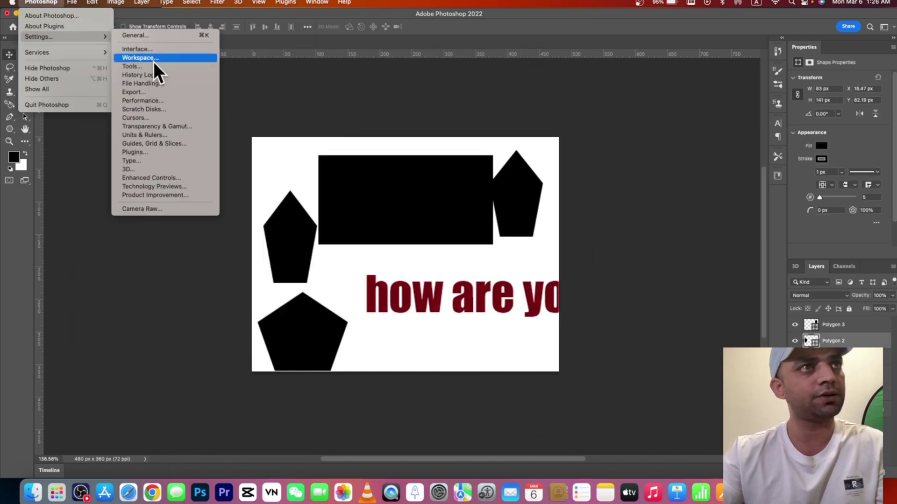
{"action": "left_click", "coordinate": [156, 105]}
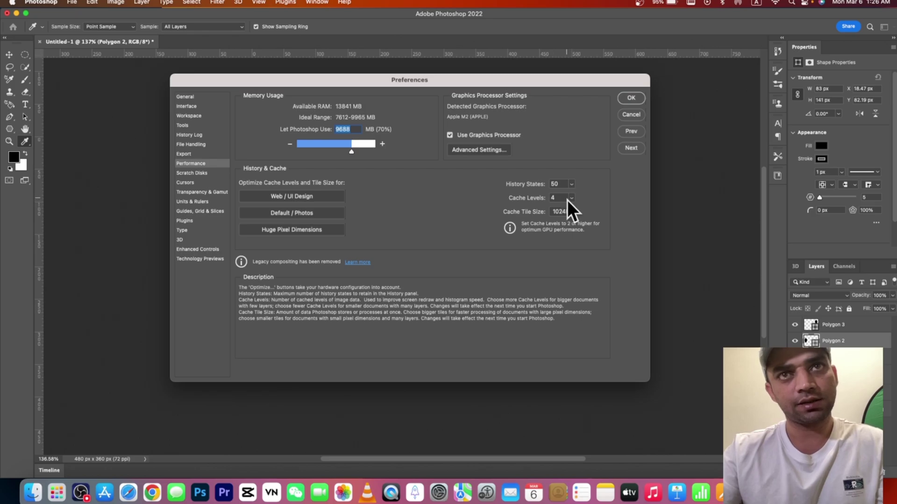
{"action": "double_click", "coordinate": [552, 182]}
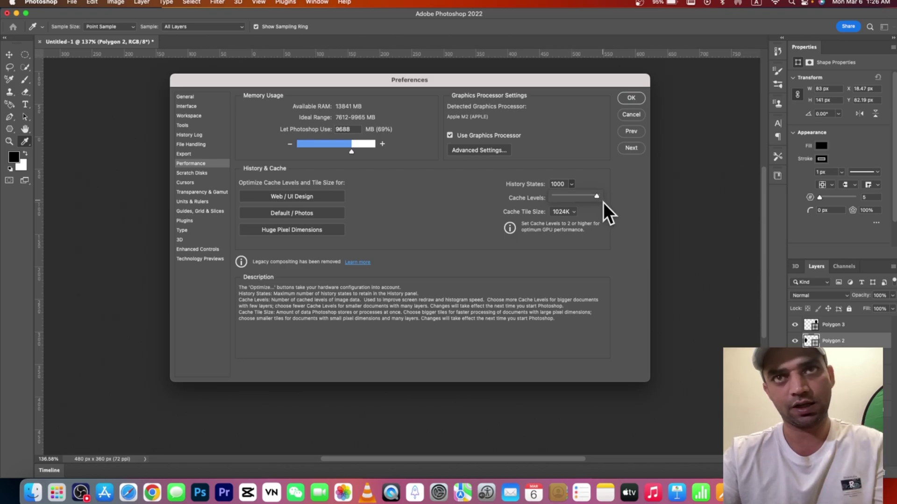
{"action": "left_click_drag", "start_coordinate": [603, 202], "coordinate": [585, 202]}
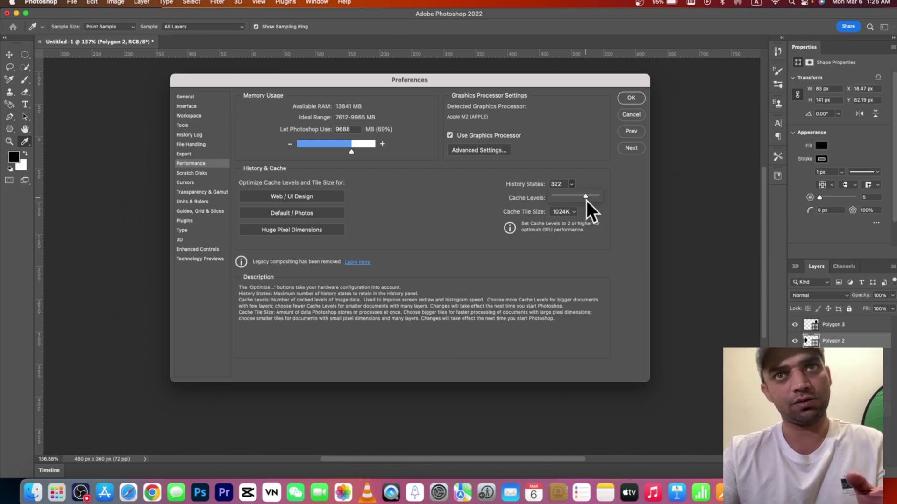
{"action": "left_click", "coordinate": [615, 215]}
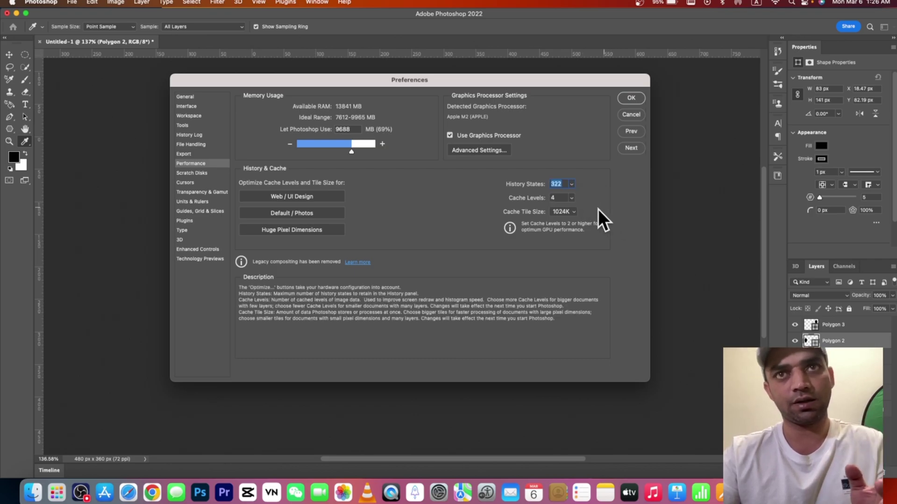
{"action": "left_click_drag", "start_coordinate": [573, 198], "coordinate": [518, 201]}
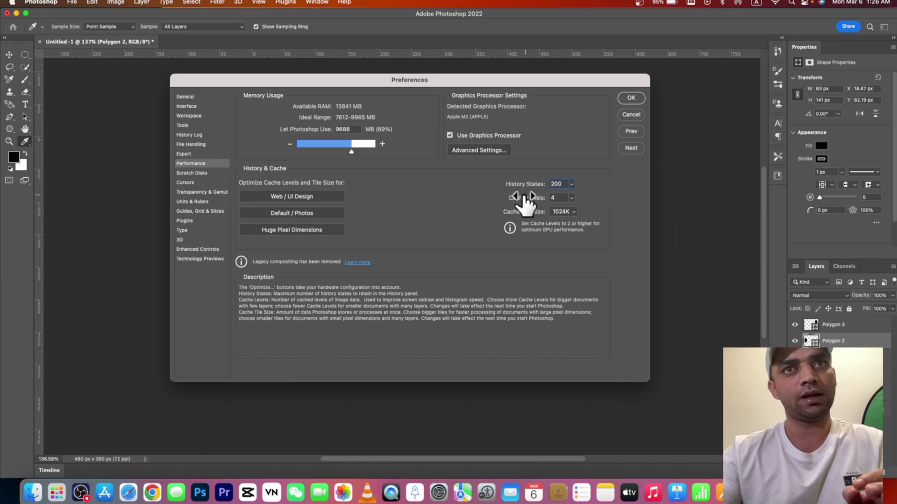
{"action": "left_click", "coordinate": [633, 99]}
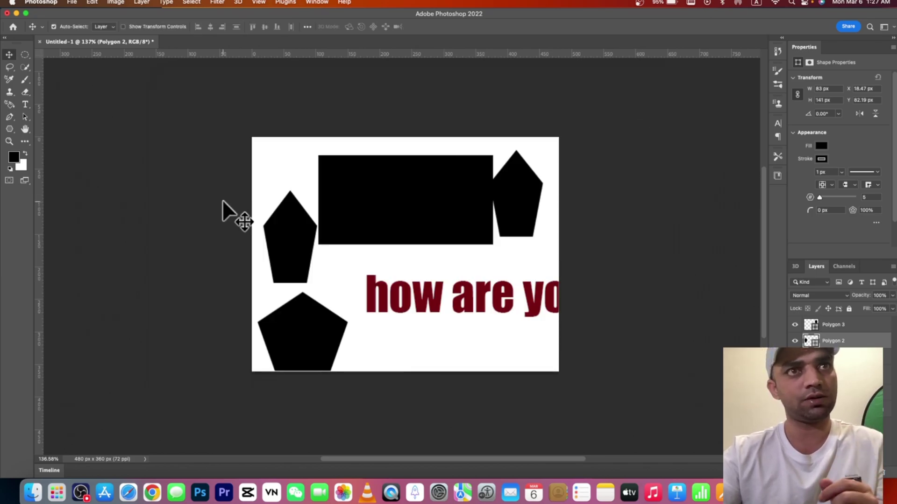
{"action": "left_click", "coordinate": [356, 214]}
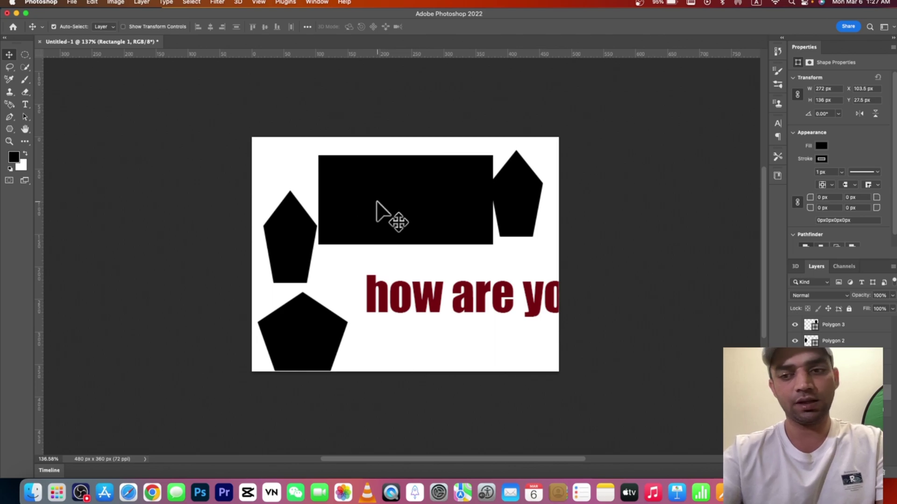
{"action": "key", "text": "BackSpace"}
{"action": "left_click", "coordinate": [274, 253]}
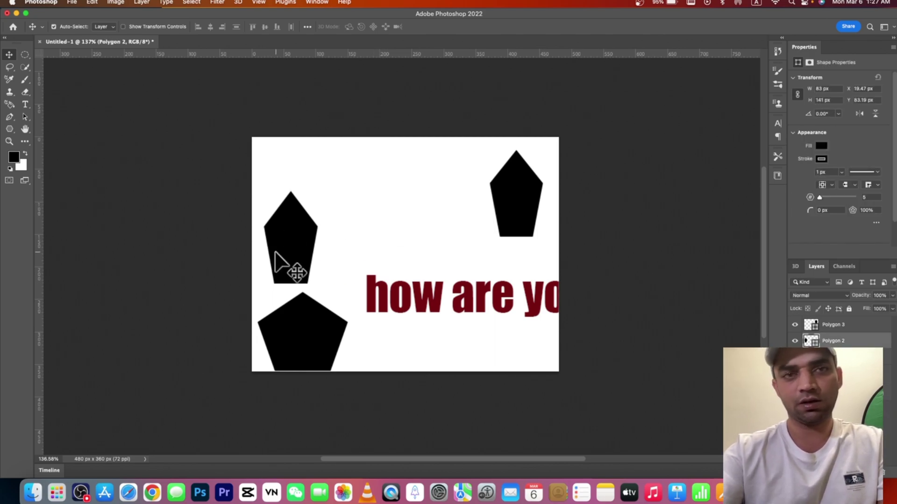
{"action": "key", "text": "BackSpace"}
{"action": "left_click", "coordinate": [294, 323]}
{"action": "key", "text": "BackSpace"}
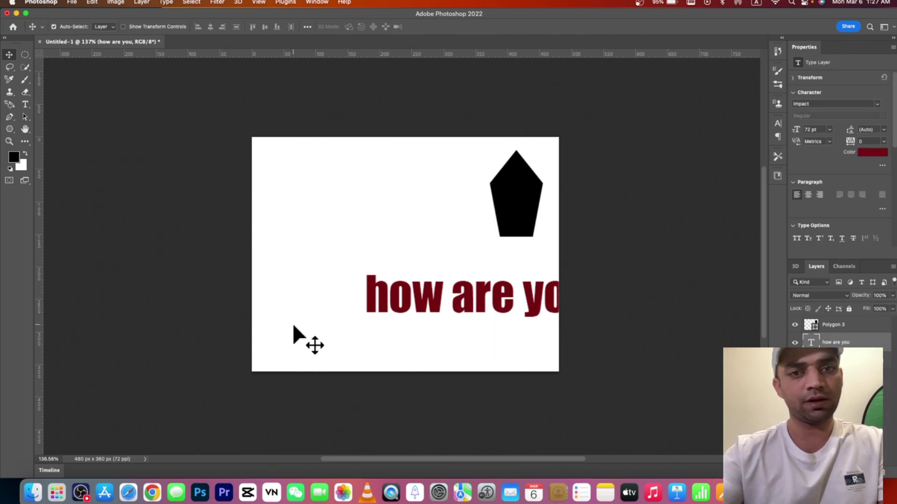
{"action": "key", "text": "super+z"}
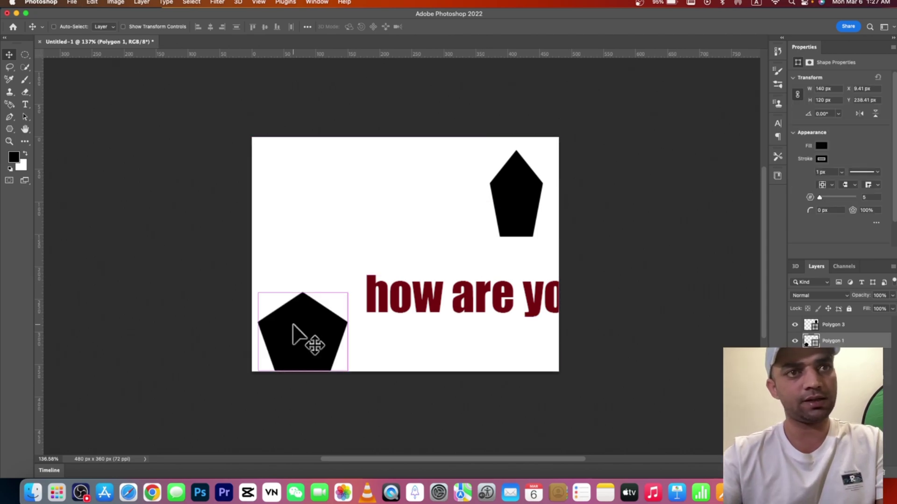
{"action": "key", "text": "super+z"}
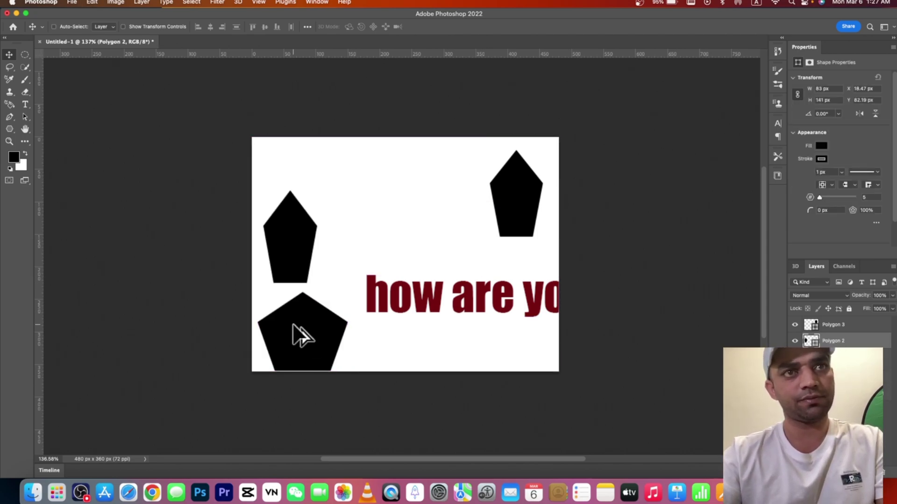
{"action": "key", "text": "super+z"}
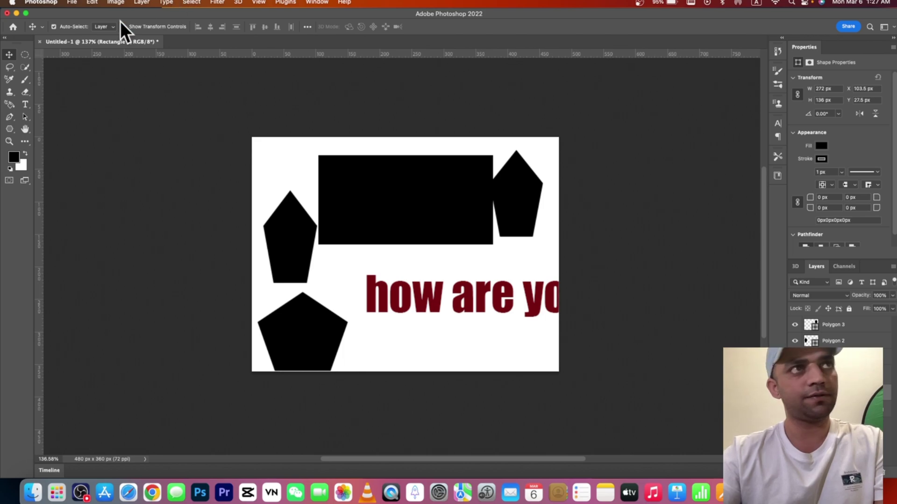
In Settings > Performance, raise the History States slider from 200 to 1000.
{"action": "left_click", "coordinate": [54, 3]}
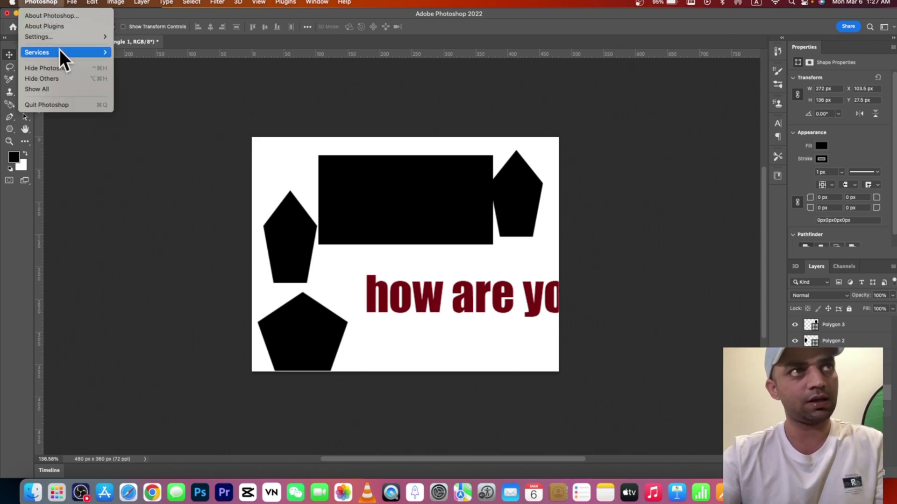
{"action": "mouse_move", "coordinate": [68, 38]}
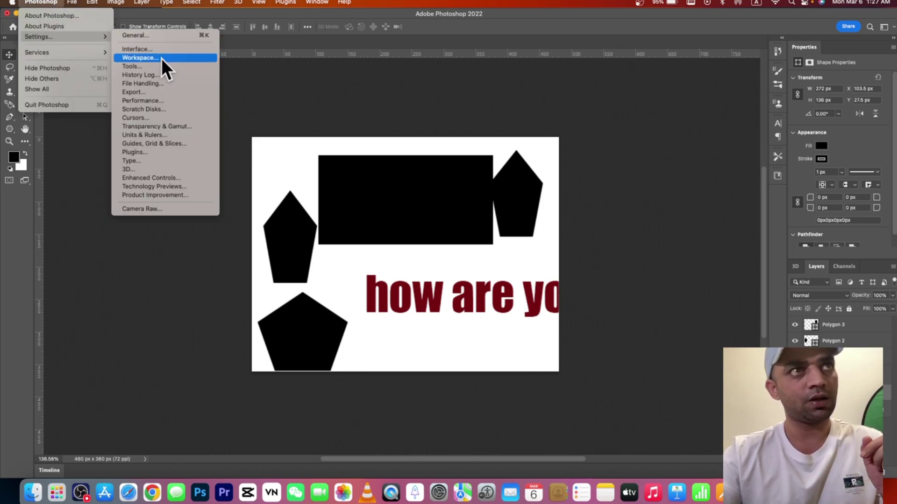
{"action": "left_click", "coordinate": [159, 102]}
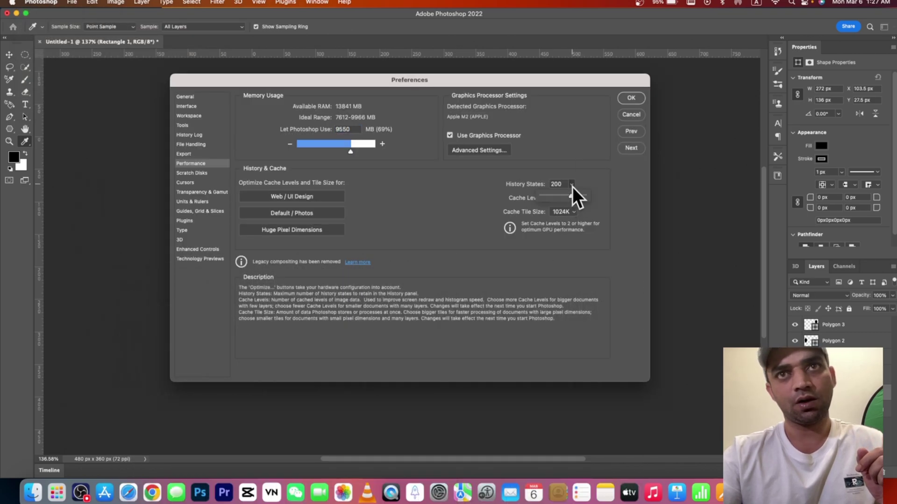
{"action": "mouse_move", "coordinate": [570, 184]}
{"action": "left_mouse_down"}
{"action": "mouse_move", "coordinate": [568, 195]}
{"action": "mouse_move", "coordinate": [582, 197]}
{"action": "left_mouse_up"}
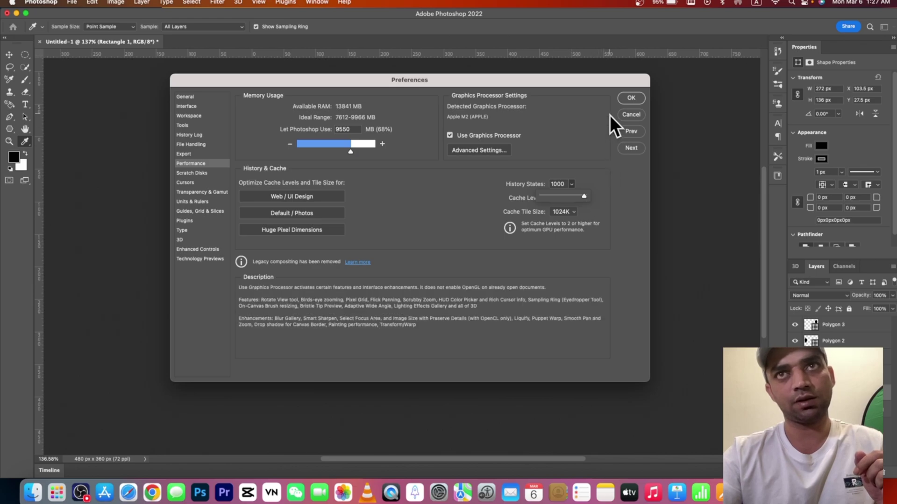
{"action": "left_click", "coordinate": [631, 99]}
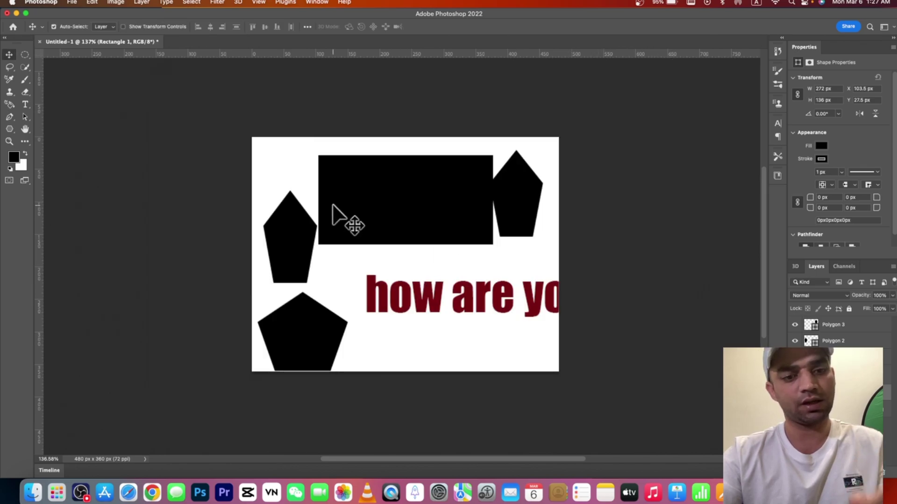
{"action": "key", "text": "super+z"}
{"action": "key", "text": "super+shift+z"}
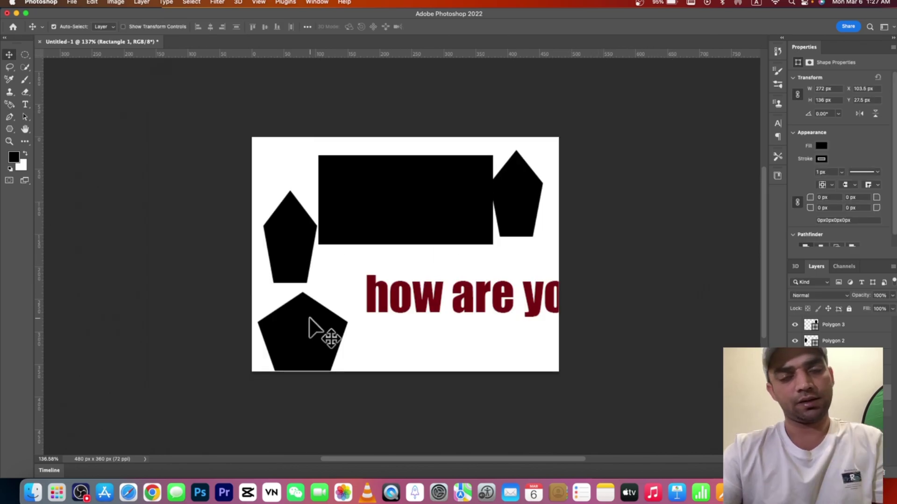